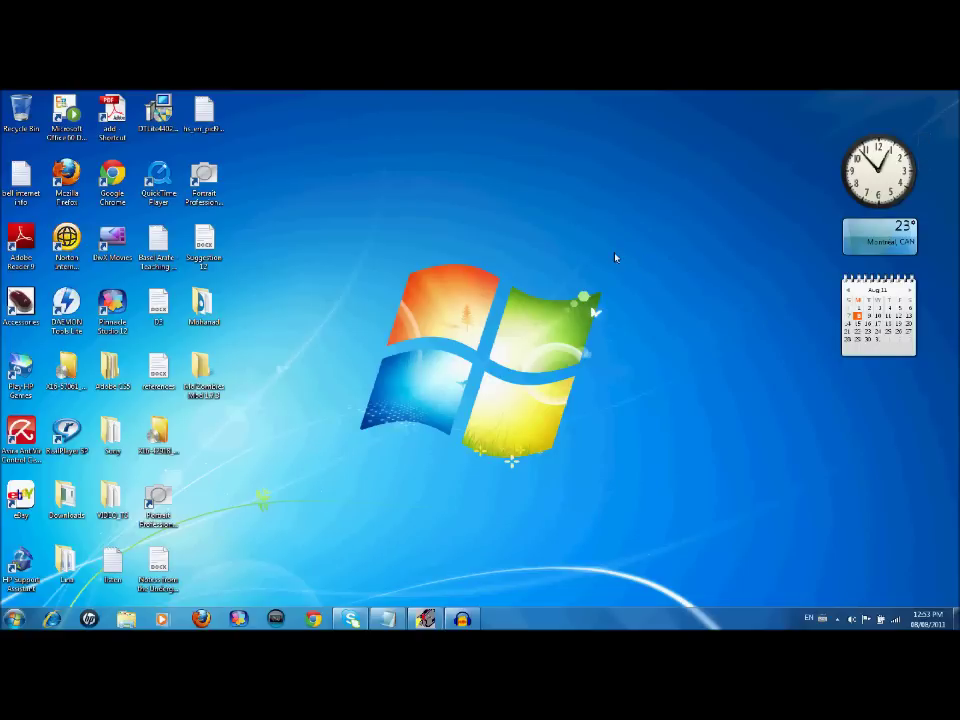
{"action": "left_click_drag", "start_coordinate": [320, 443], "coordinate": [672, 284]}
{"action": "left_click_drag", "start_coordinate": [307, 478], "coordinate": [674, 237]}
{"action": "left_click_drag", "start_coordinate": [321, 489], "coordinate": [643, 214]}
{"action": "left_click_drag", "start_coordinate": [285, 537], "coordinate": [685, 135]}
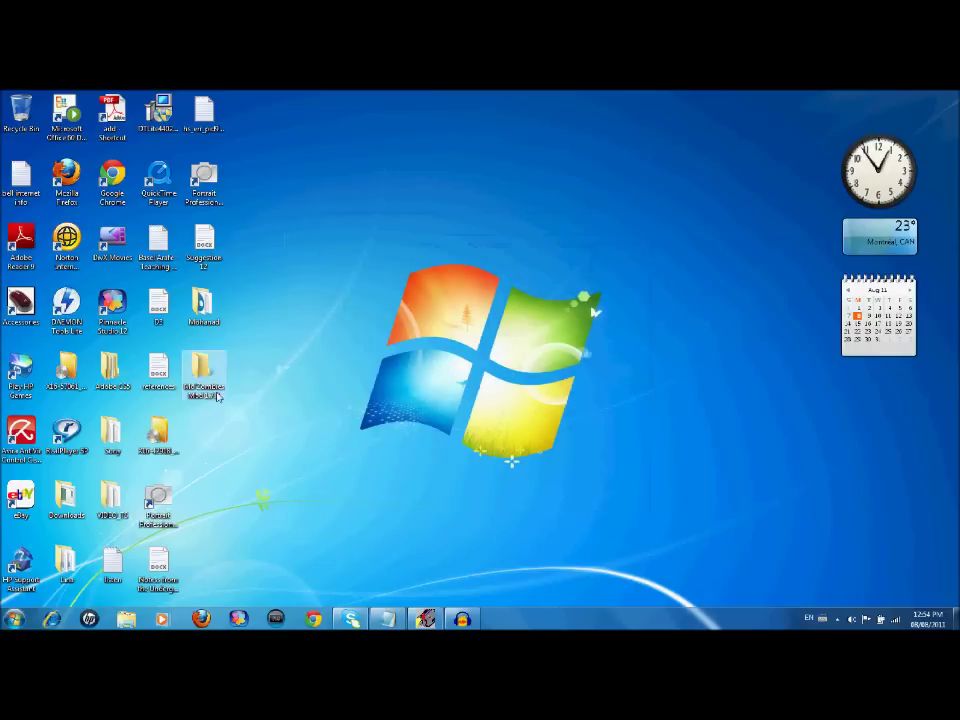
{"action": "left_click_drag", "start_coordinate": [295, 460], "coordinate": [710, 157]}
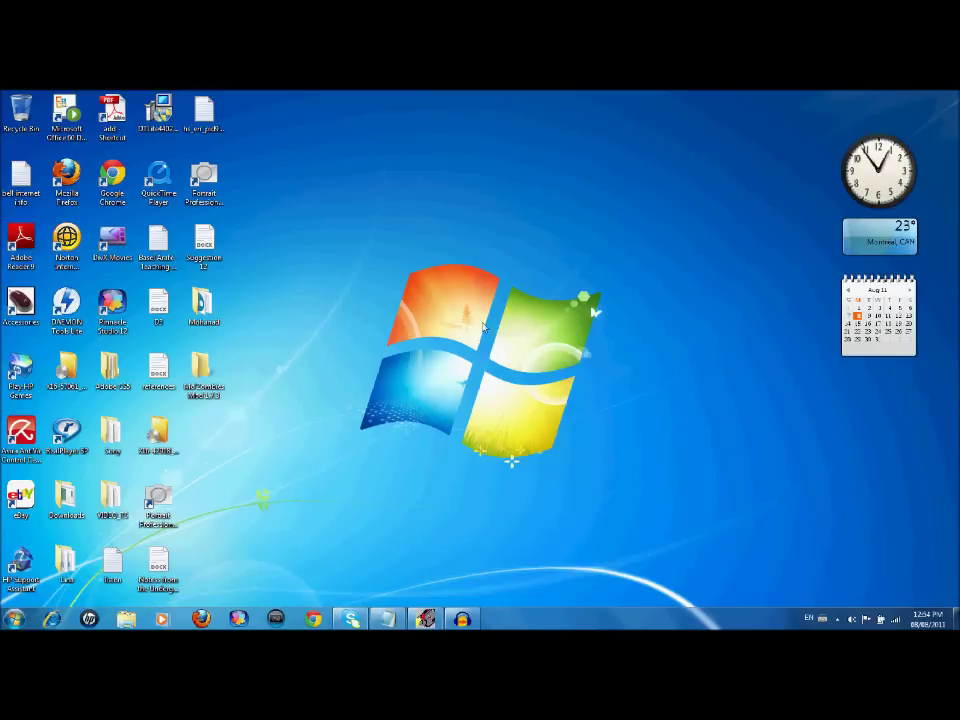
View the contents of the Mo'Zombies Mod 1.7.3 folder on the desktop, then return to the desktop.
{"action": "double_click", "coordinate": [204, 390]}
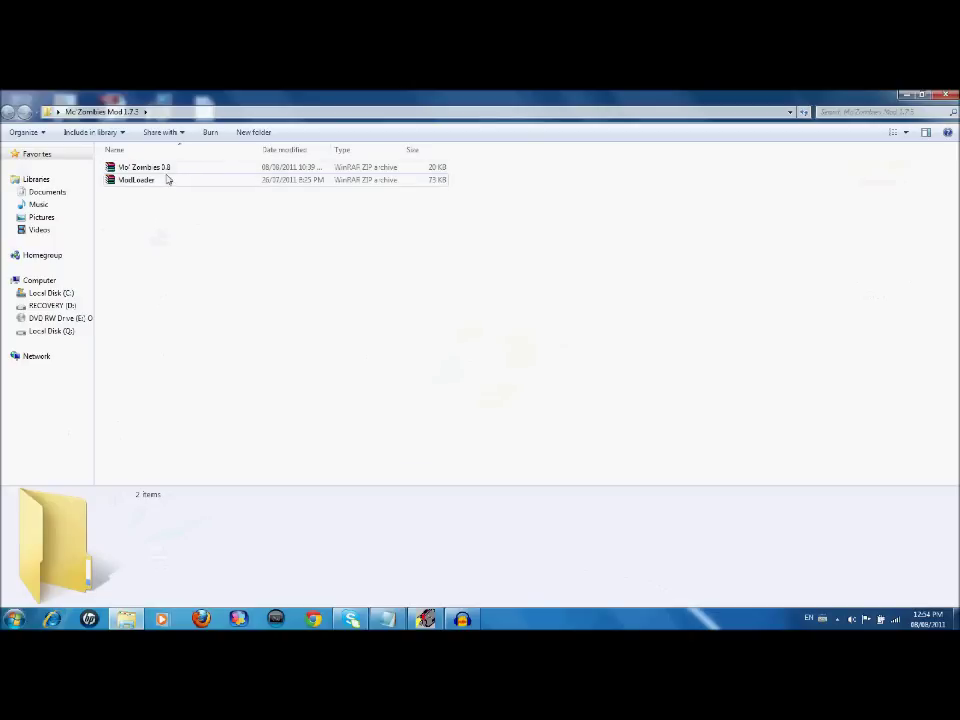
{"action": "left_click", "coordinate": [946, 94]}
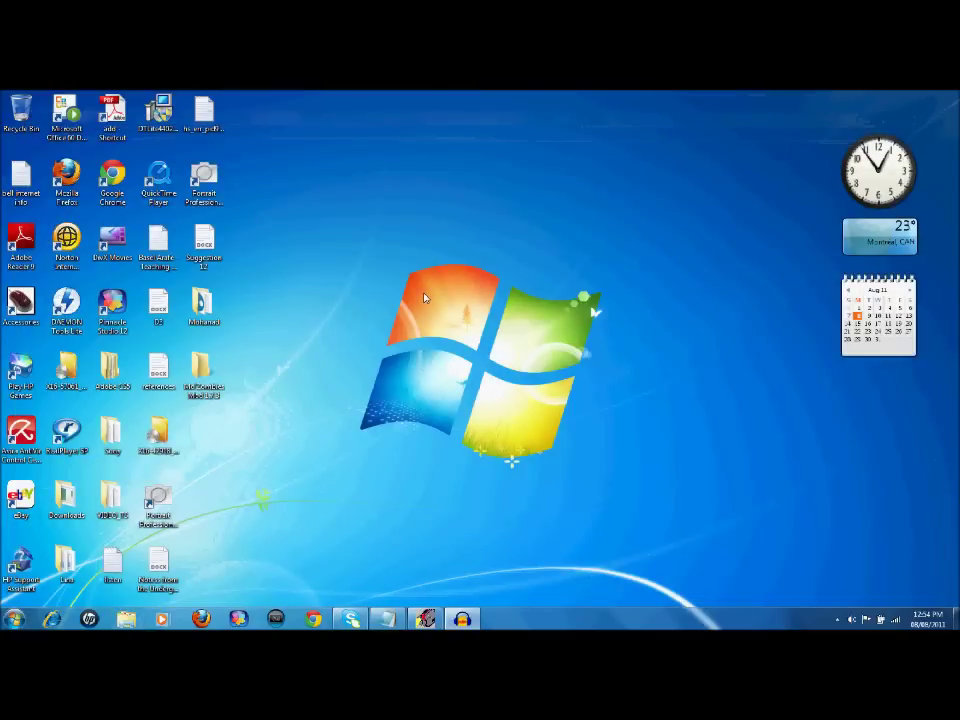
{"action": "left_click", "coordinate": [12, 617]}
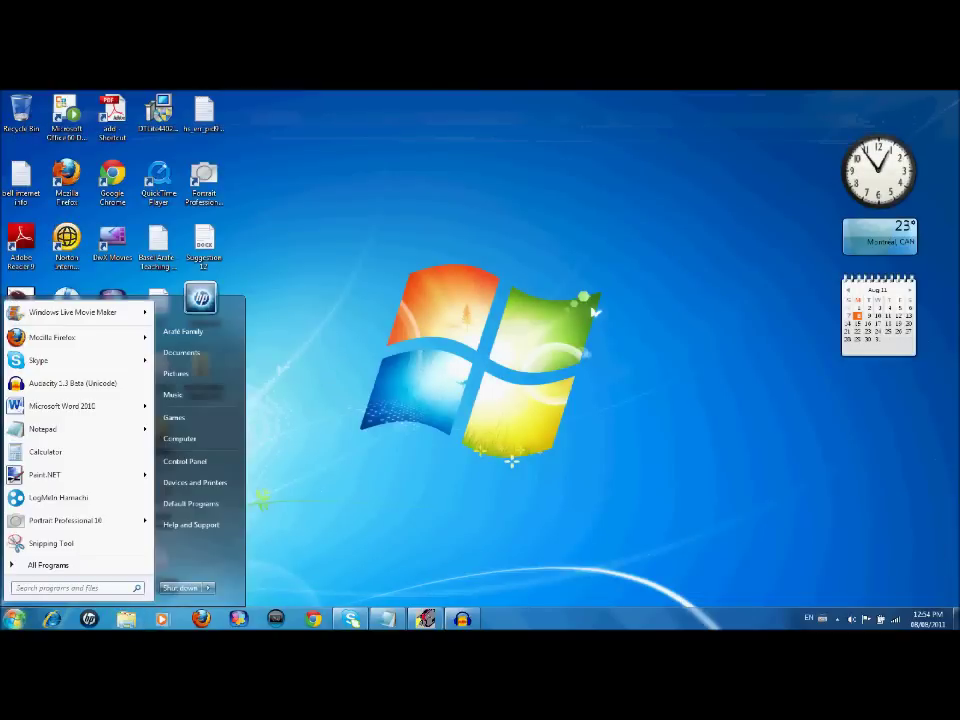
{"action": "left_click", "coordinate": [12, 617]}
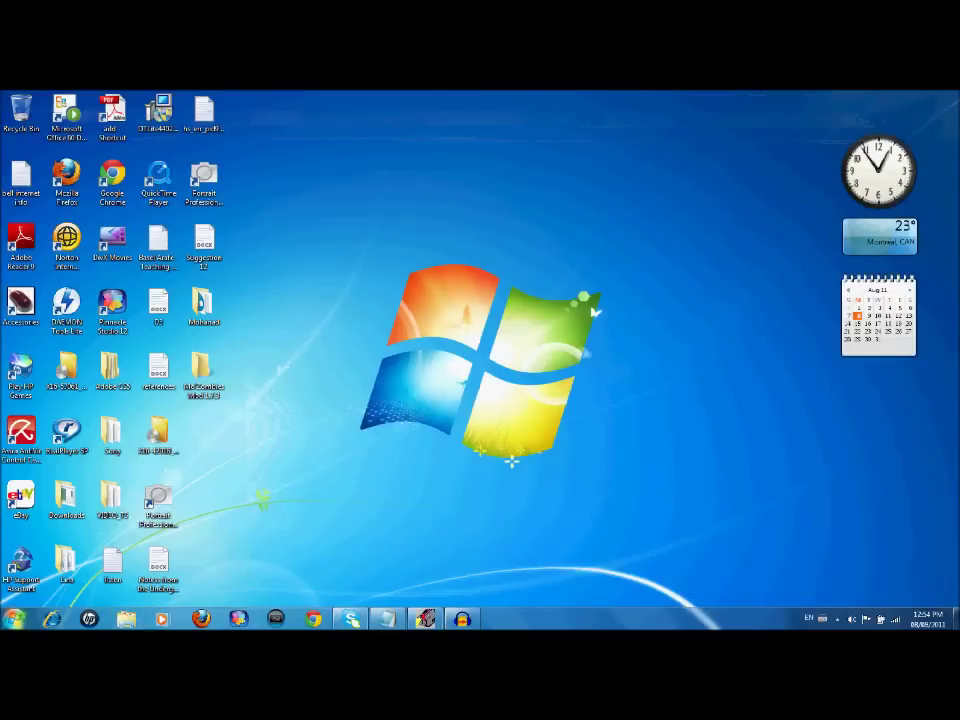
{"action": "double_click", "coordinate": [201, 374]}
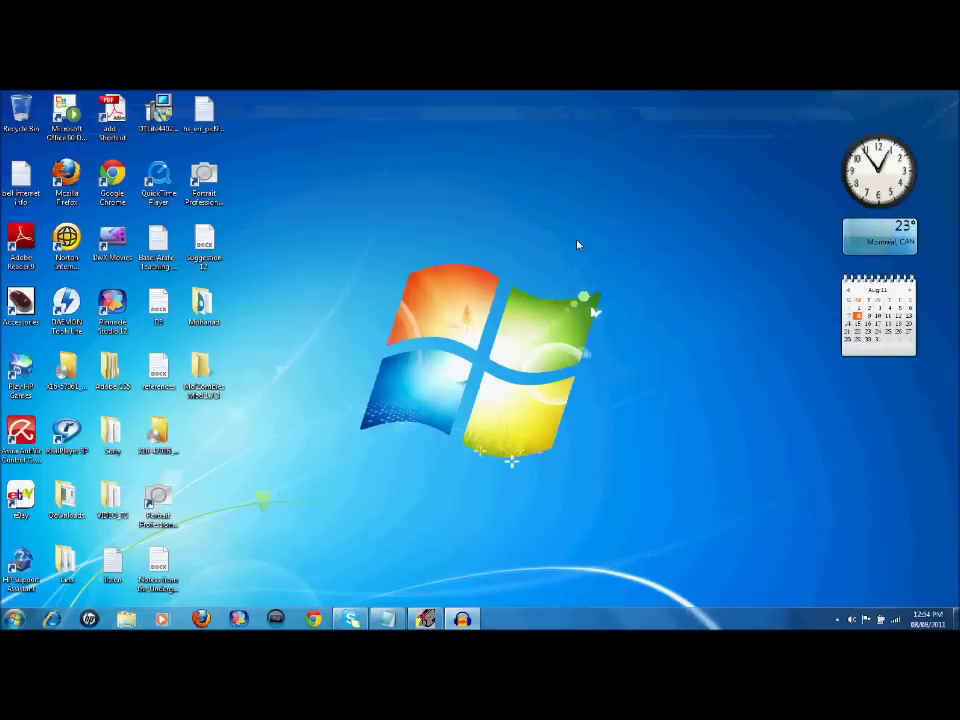
Launch Minecraft from the personal desktop folder with Force Update enabled, enter the game to update it, and close the game window.
{"action": "double_click", "coordinate": [196, 313]}
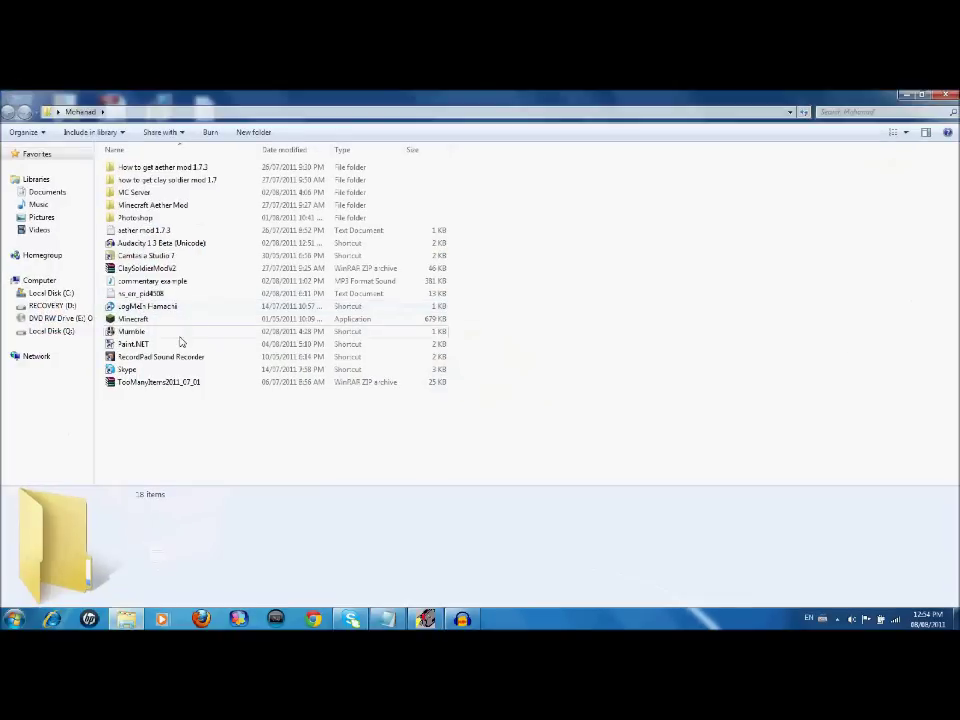
{"action": "double_click", "coordinate": [180, 320]}
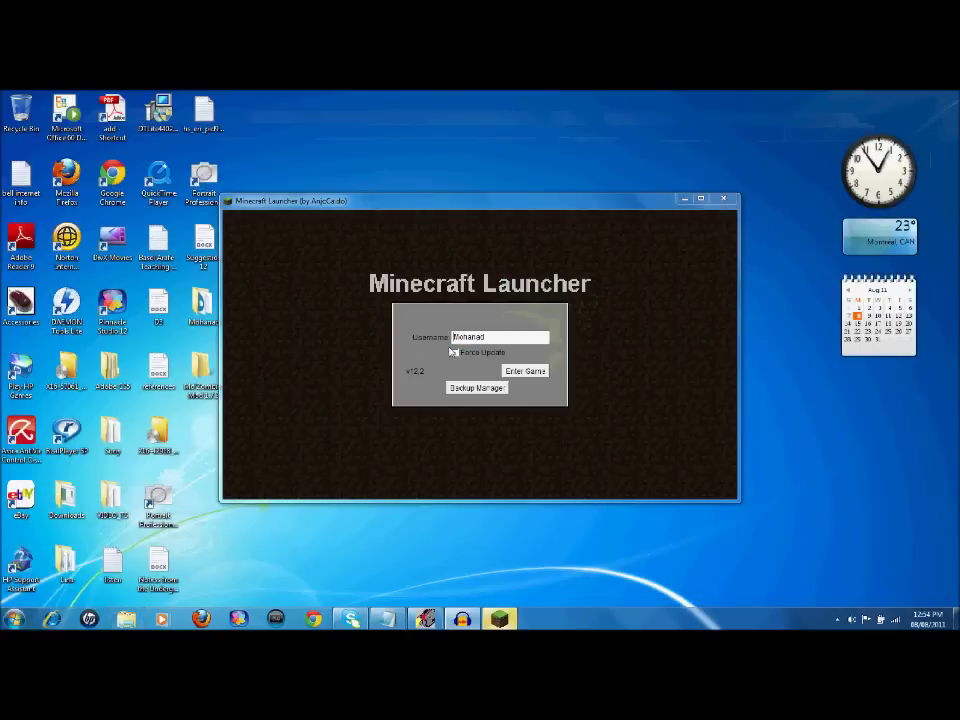
{"action": "left_click", "coordinate": [456, 354]}
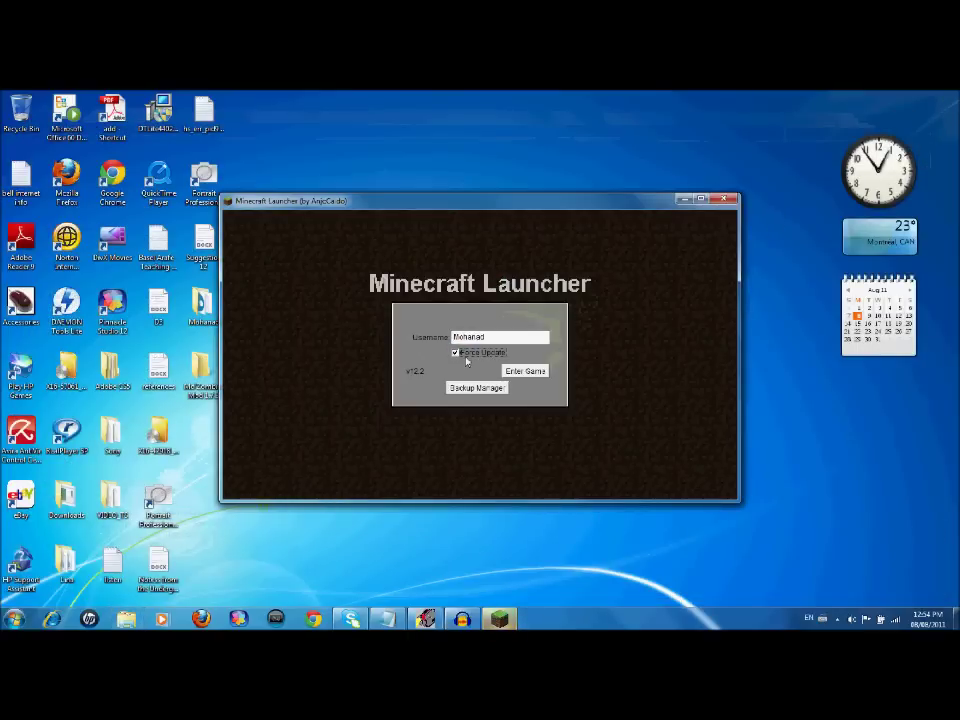
{"action": "left_click", "coordinate": [521, 371]}
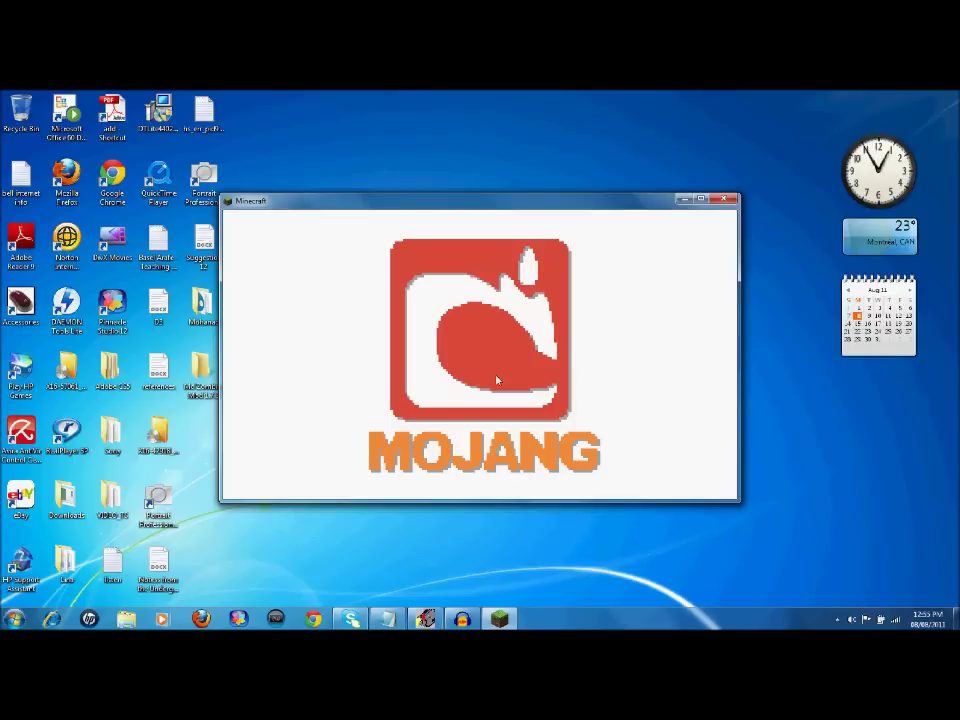
{"action": "left_click", "coordinate": [724, 201]}
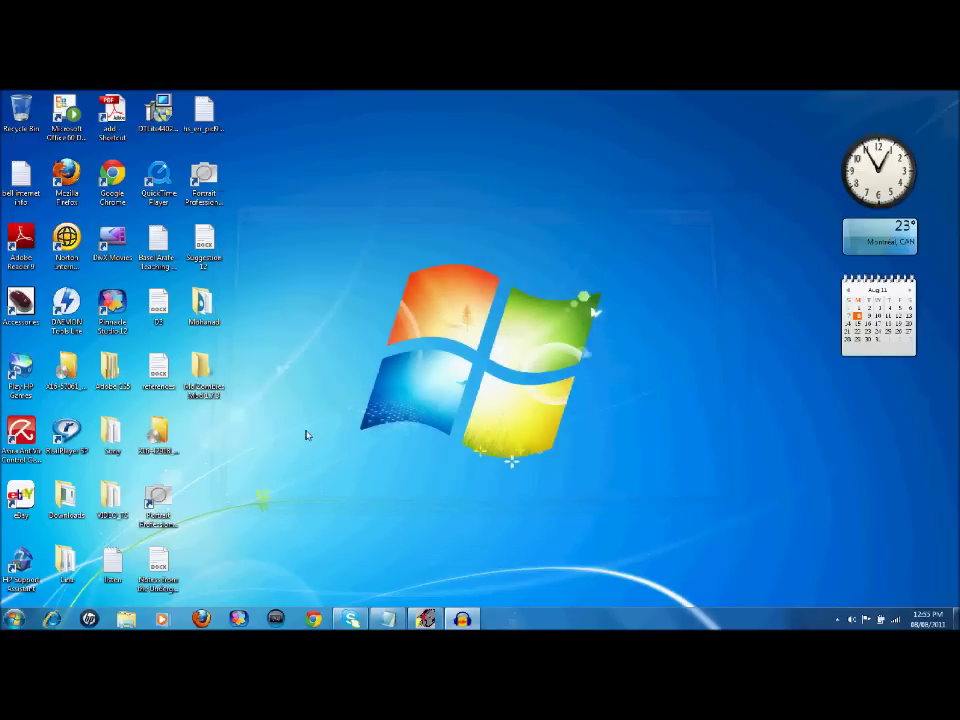
{"action": "left_click_drag", "start_coordinate": [363, 462], "coordinate": [670, 173]}
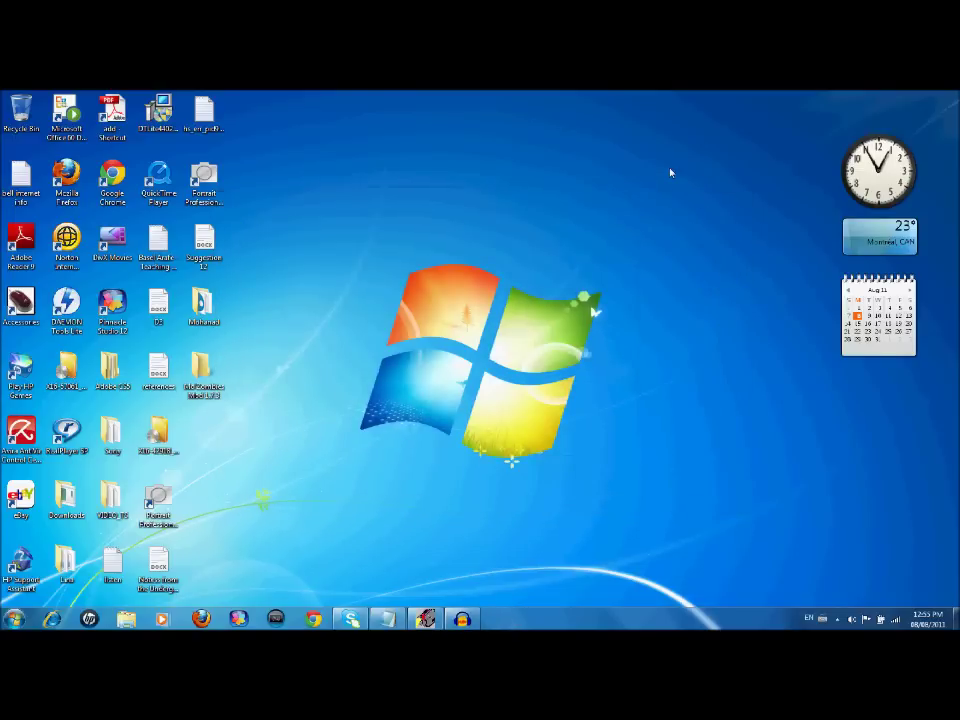
{"action": "left_click_drag", "start_coordinate": [324, 442], "coordinate": [642, 240]}
{"action": "left_click_drag", "start_coordinate": [348, 466], "coordinate": [648, 220]}
{"action": "left_click_drag", "start_coordinate": [329, 481], "coordinate": [655, 249]}
{"action": "left_click_drag", "start_coordinate": [292, 491], "coordinate": [671, 182]}
{"action": "left_click_drag", "start_coordinate": [321, 437], "coordinate": [680, 252]}
Go to the %appdata% location and open the bin folder inside .minecraft.
{"action": "left_click", "coordinate": [14, 619]}
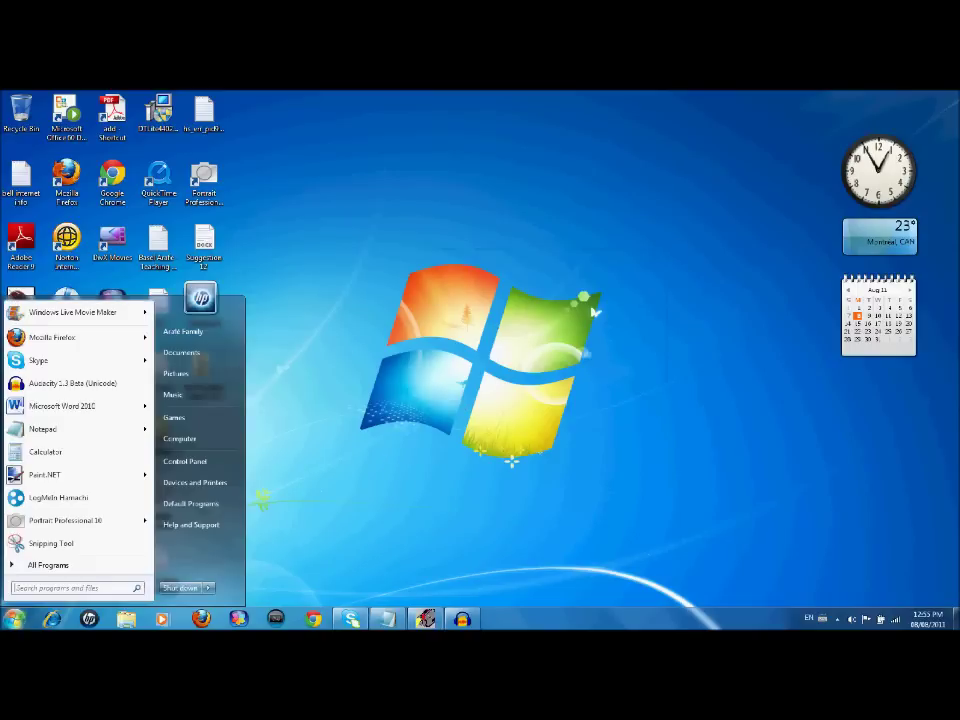
{"action": "type", "text": "%appdata%"}
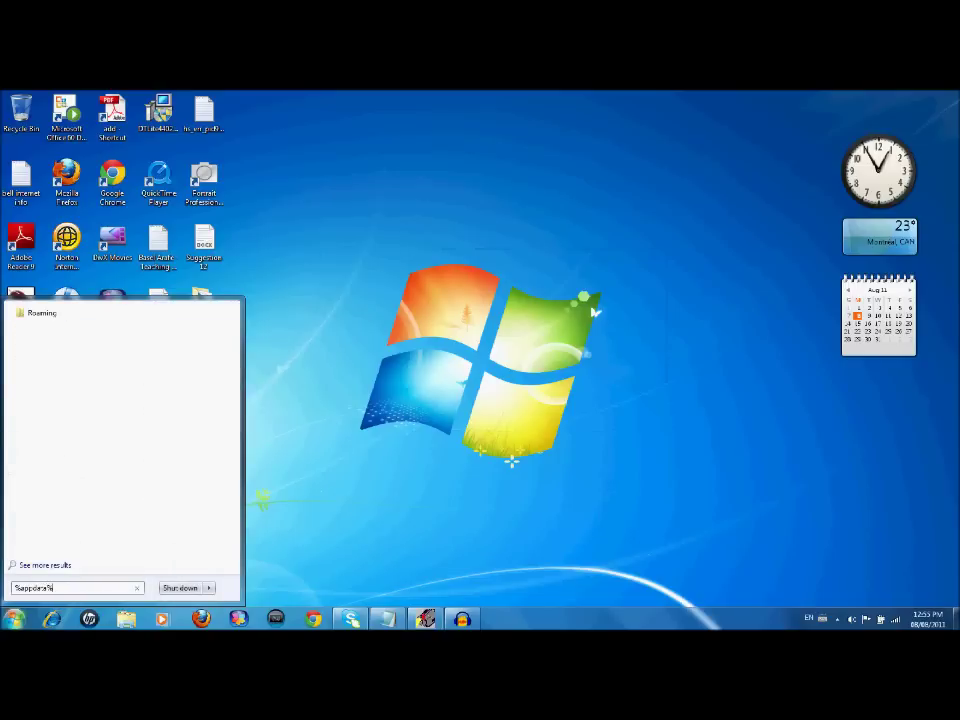
{"action": "key", "text": "Return"}
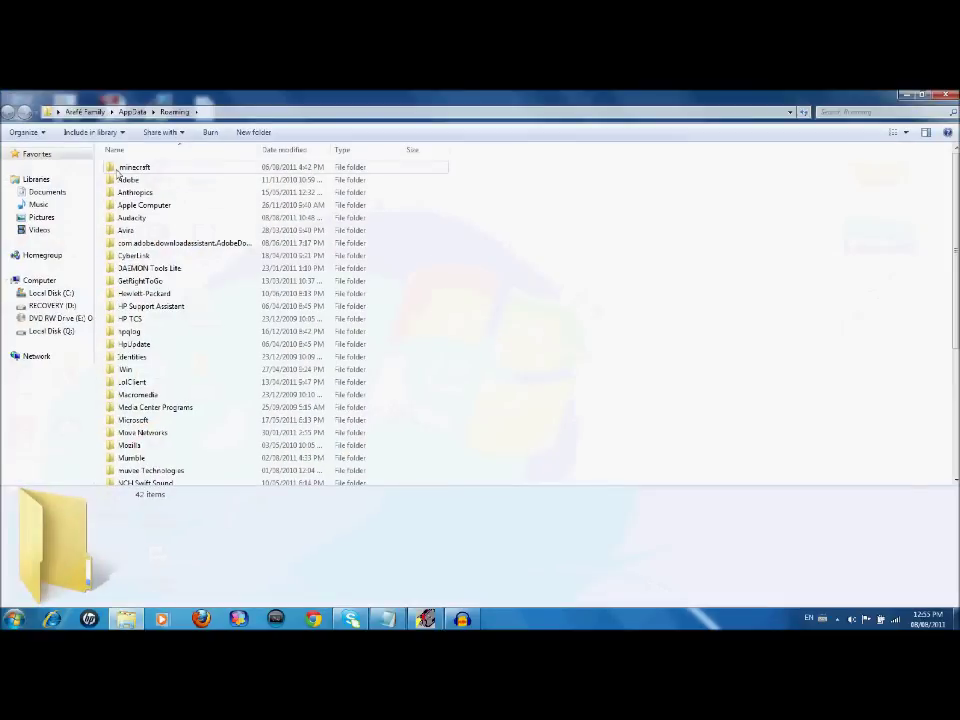
{"action": "double_click", "coordinate": [136, 167]}
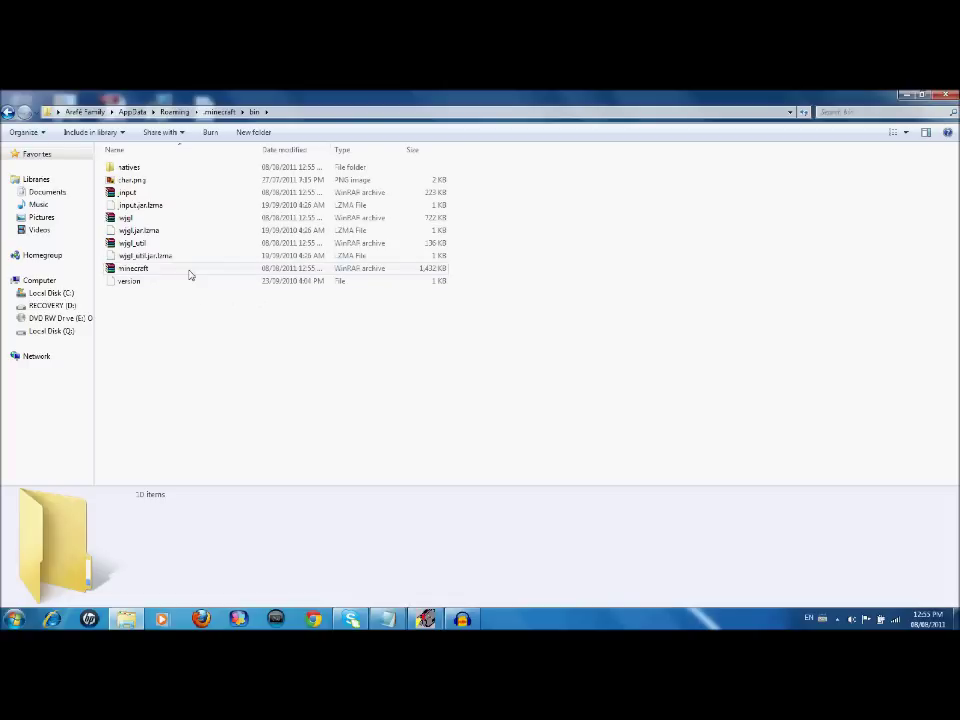
{"action": "left_click", "coordinate": [189, 271]}
{"action": "right_click", "coordinate": [189, 271]}
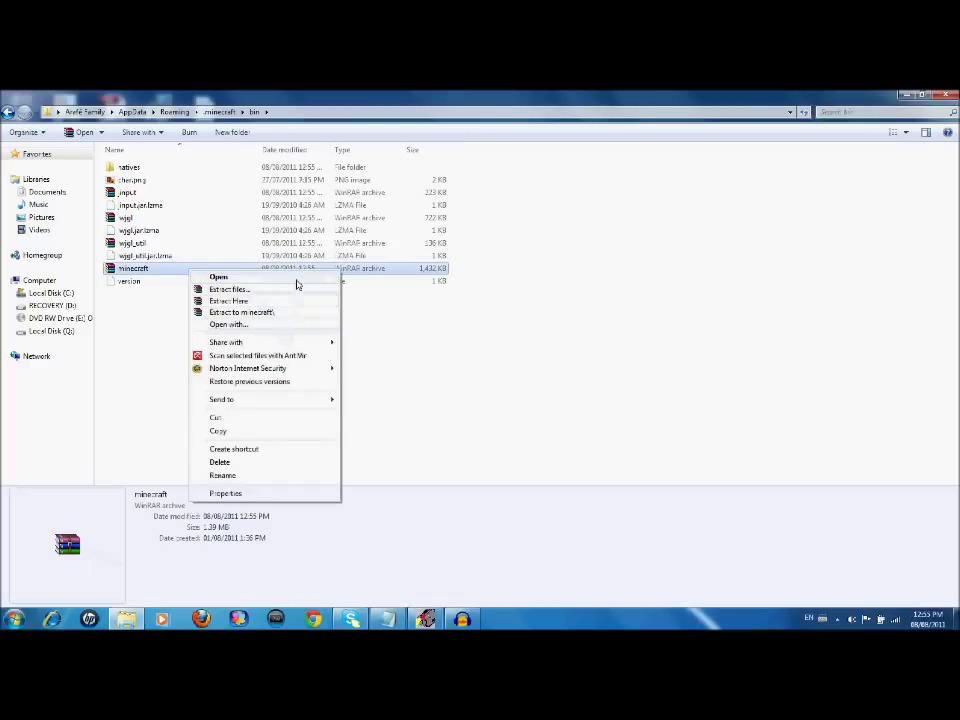
{"action": "left_click", "coordinate": [297, 279]}
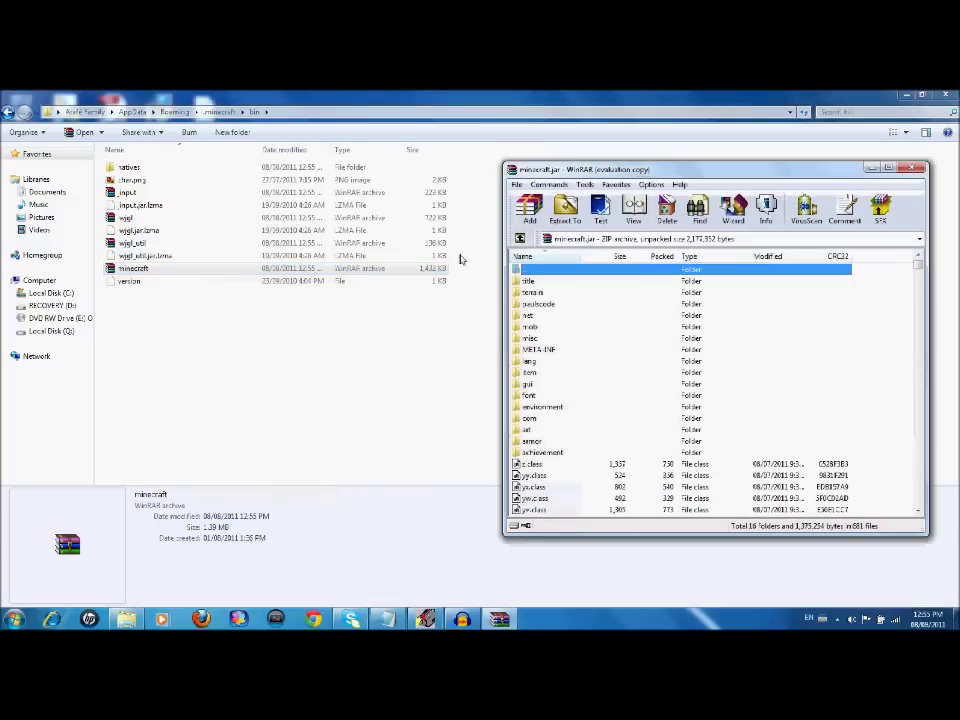
{"action": "left_click", "coordinate": [918, 166]}
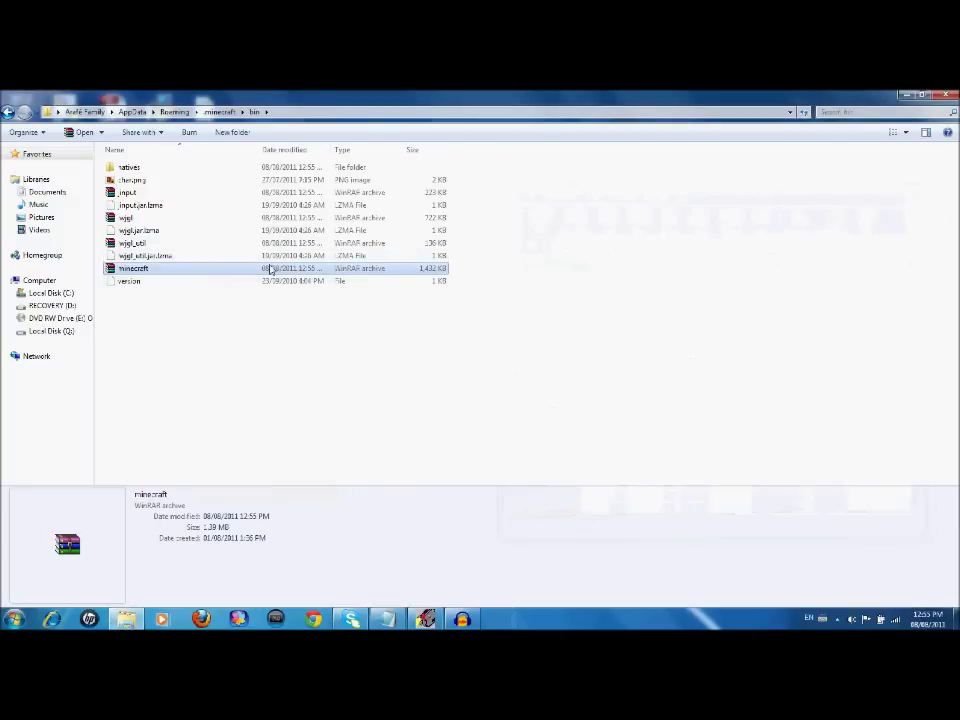
Open the minecraft archive in the bin folder with WinRAR archiver and dismiss the licence notice.
{"action": "right_click", "coordinate": [270, 268]}
{"action": "left_click", "coordinate": [366, 319]}
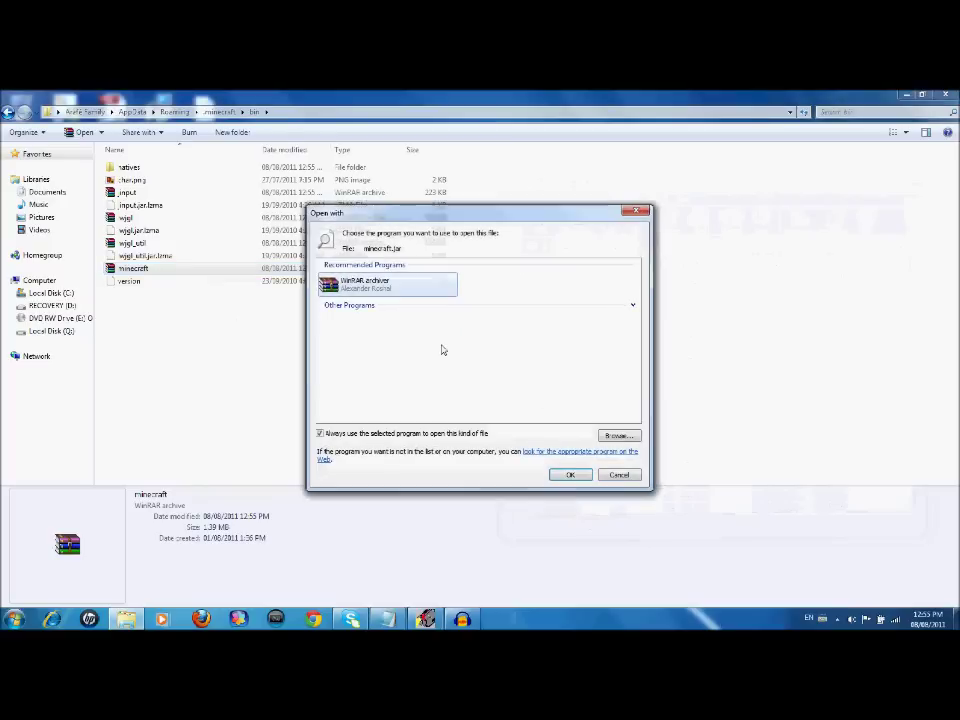
{"action": "double_click", "coordinate": [393, 288]}
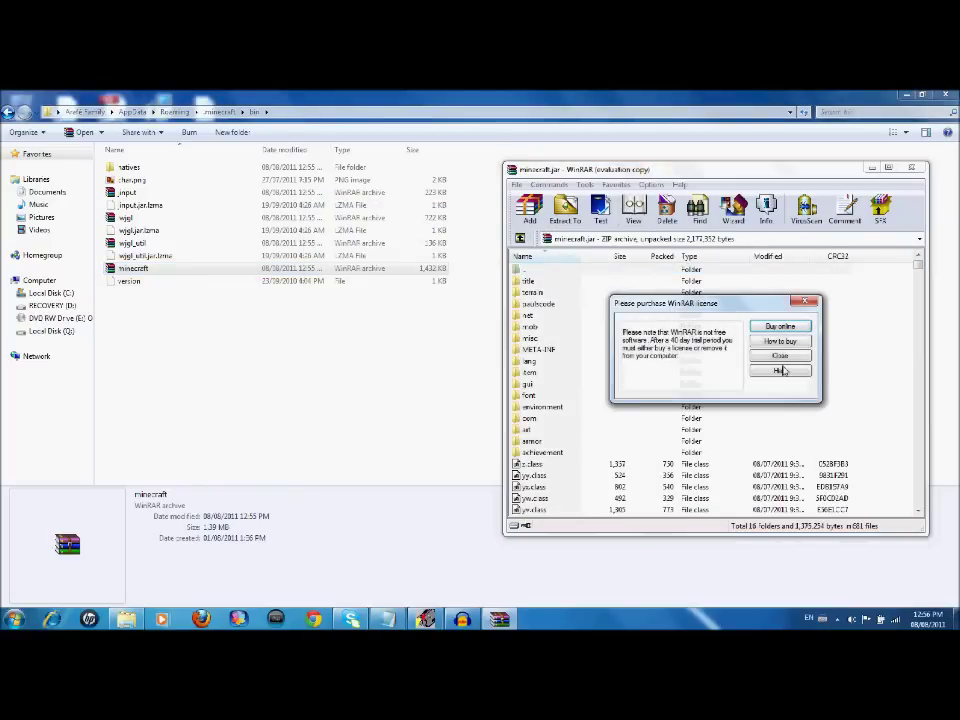
{"action": "left_click", "coordinate": [782, 356]}
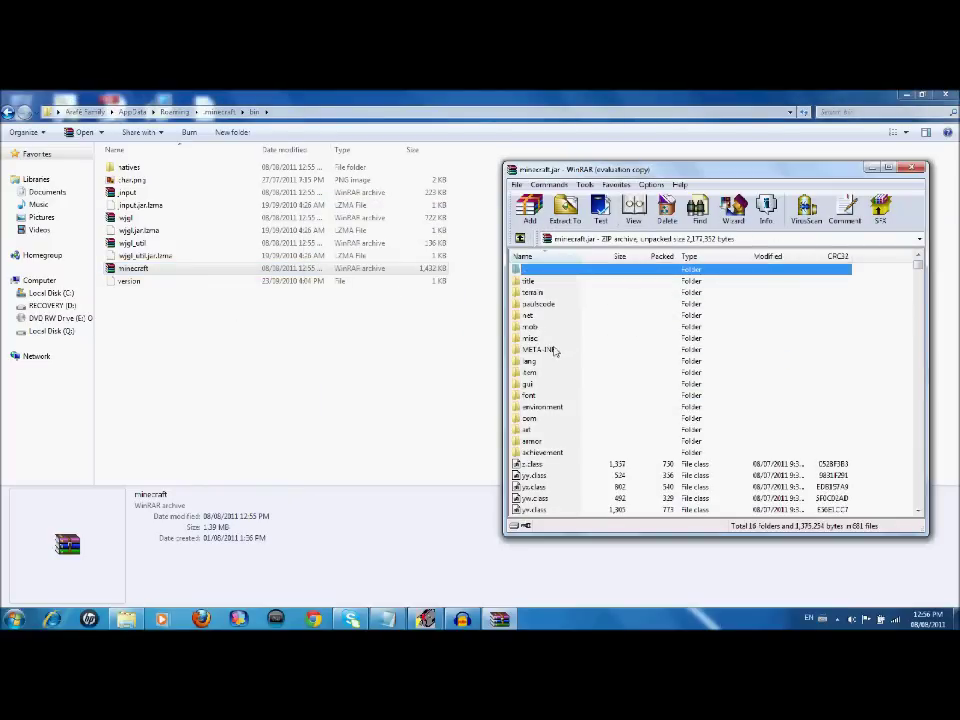
Delete the META-INF folder from minecraft.jar.
{"action": "right_click", "coordinate": [555, 351]}
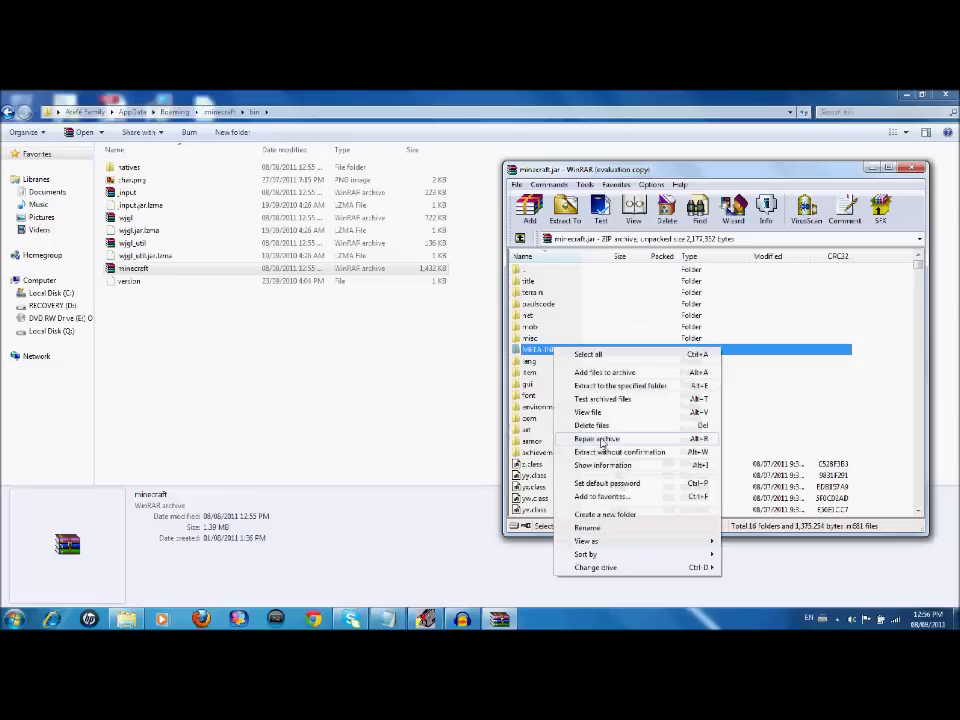
{"action": "left_click", "coordinate": [600, 425]}
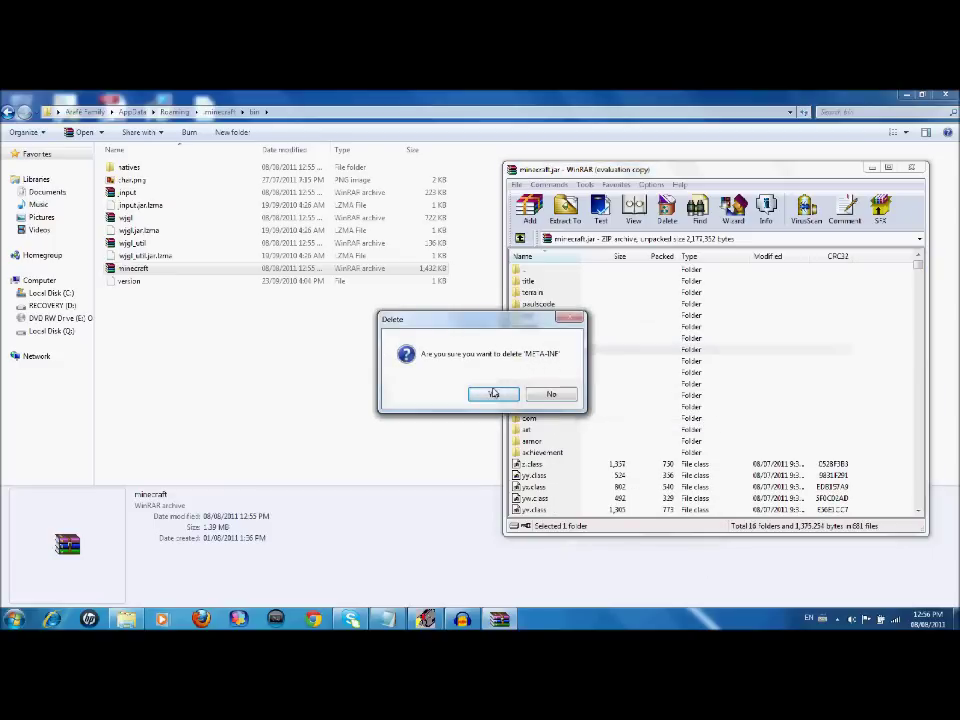
{"action": "left_click", "coordinate": [493, 394]}
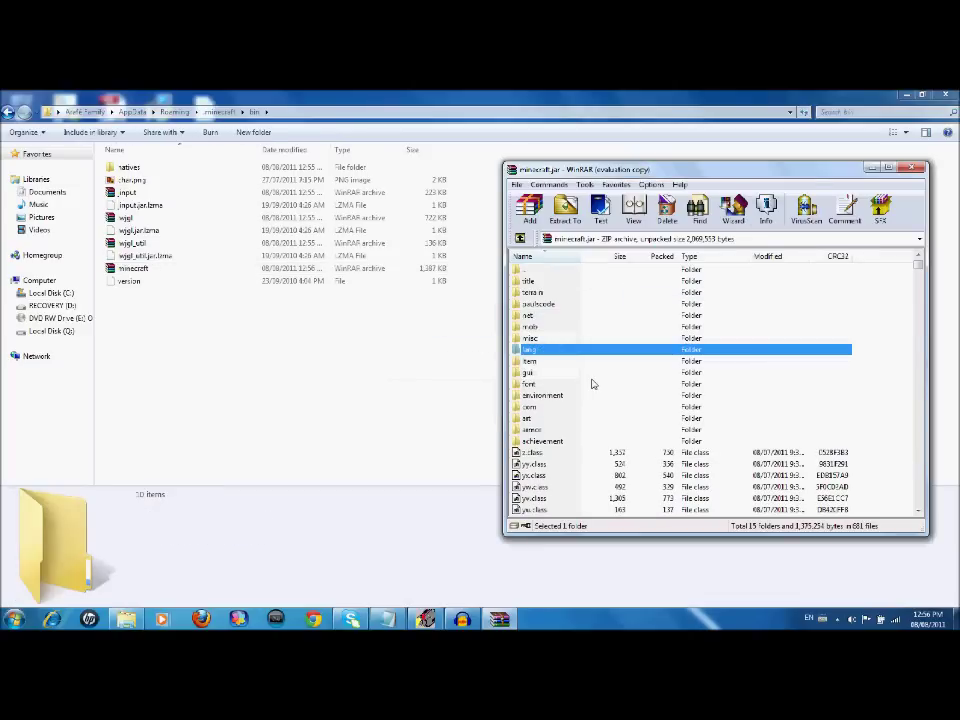
Open the ModLoader archive from the Mo'Zombies Mod 1.7.3 desktop folder, keeping minecraft.jar open.
{"action": "key", "text": "super+Home"}
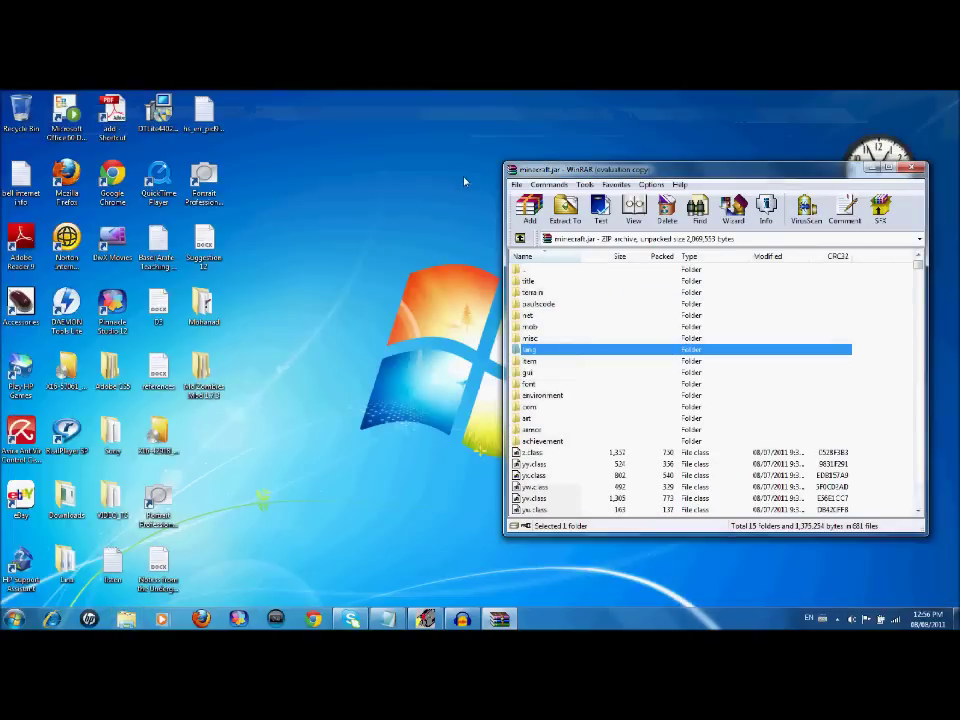
{"action": "double_click", "coordinate": [203, 370]}
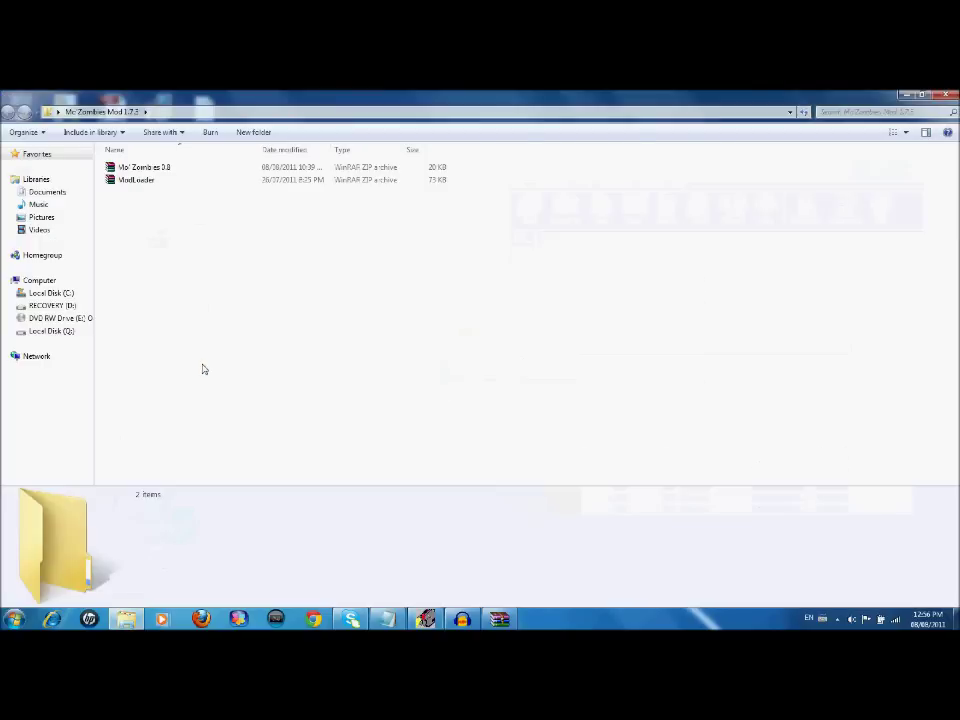
{"action": "double_click", "coordinate": [140, 181]}
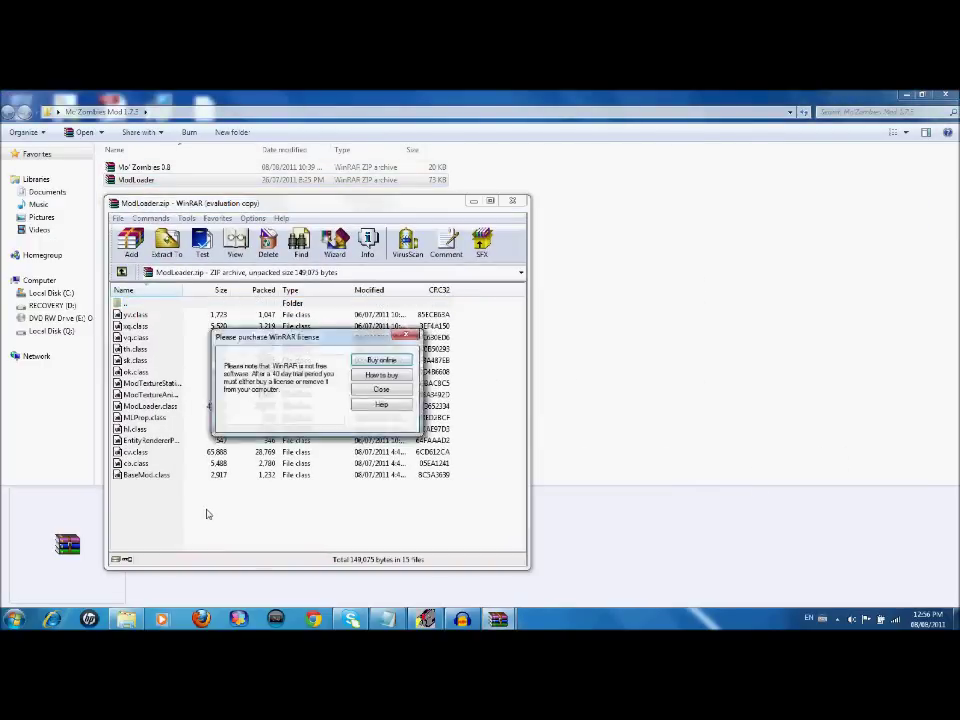
{"action": "left_click", "coordinate": [360, 391]}
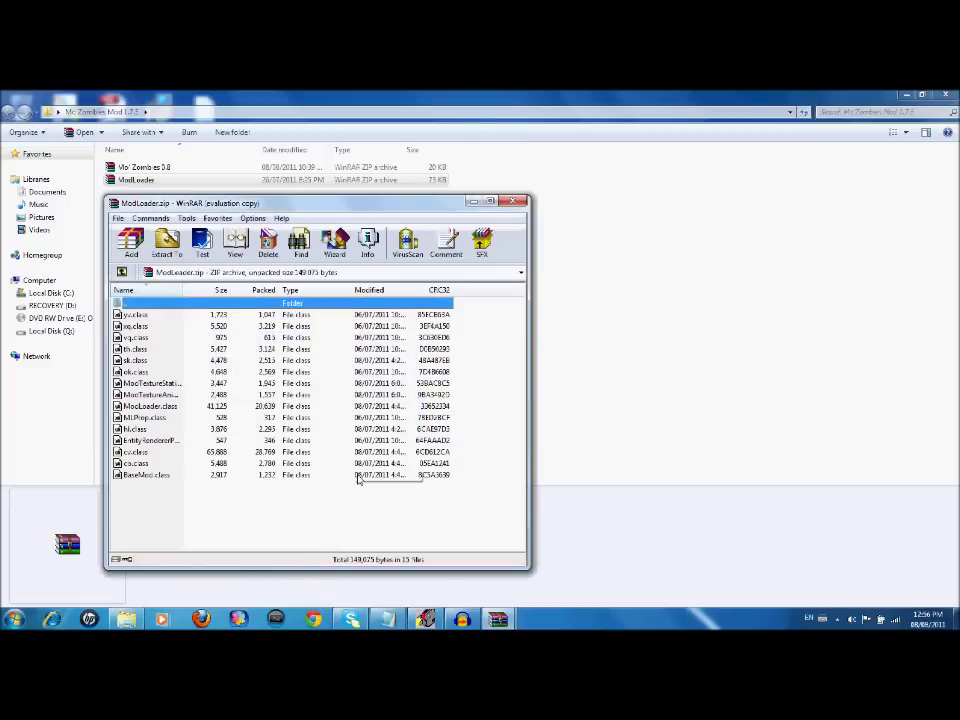
Copy all ModLoader files into minecraft.jar with the add and replace update mode, and close the ModLoader archive.
{"action": "key", "text": "ctrl+a"}
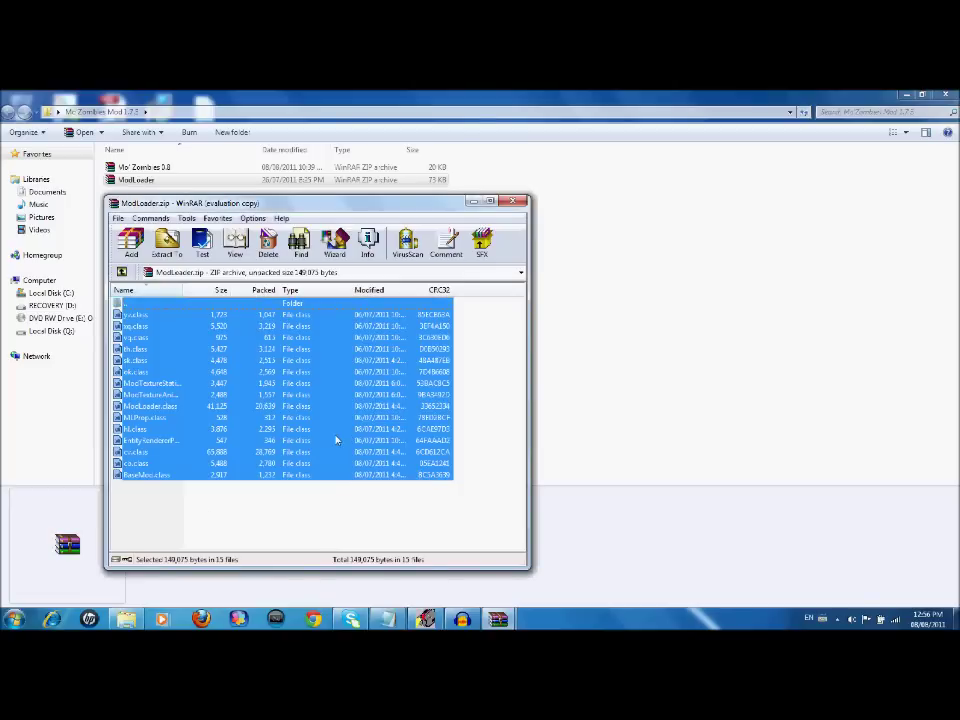
{"action": "mouse_move", "coordinate": [498, 621]}
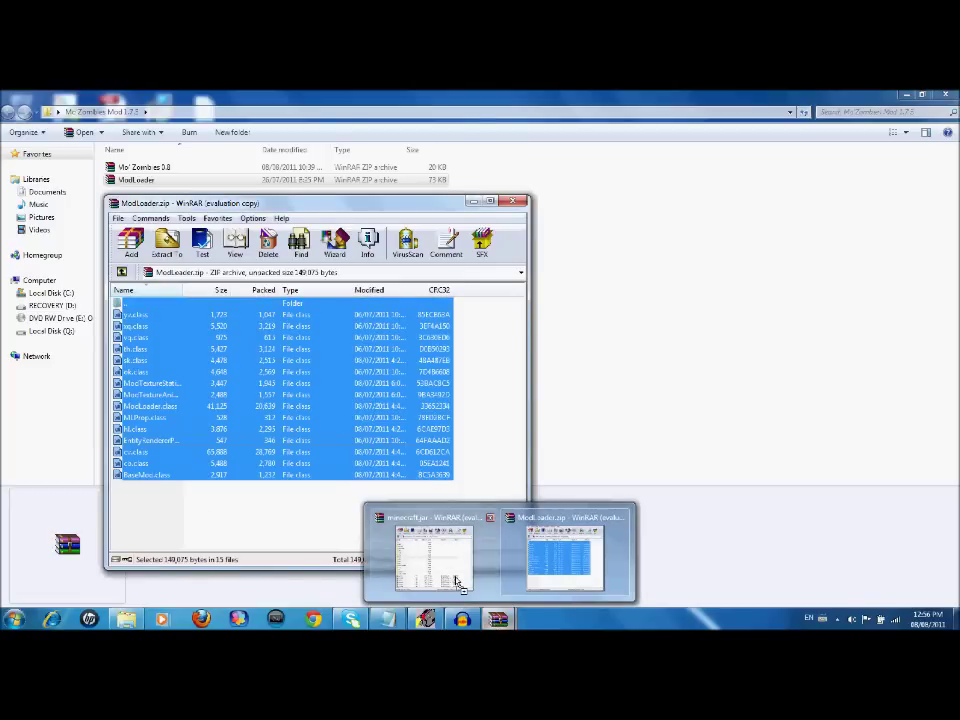
{"action": "left_click", "coordinate": [456, 582]}
{"action": "left_click_drag", "start_coordinate": [300, 410], "coordinate": [664, 369]}
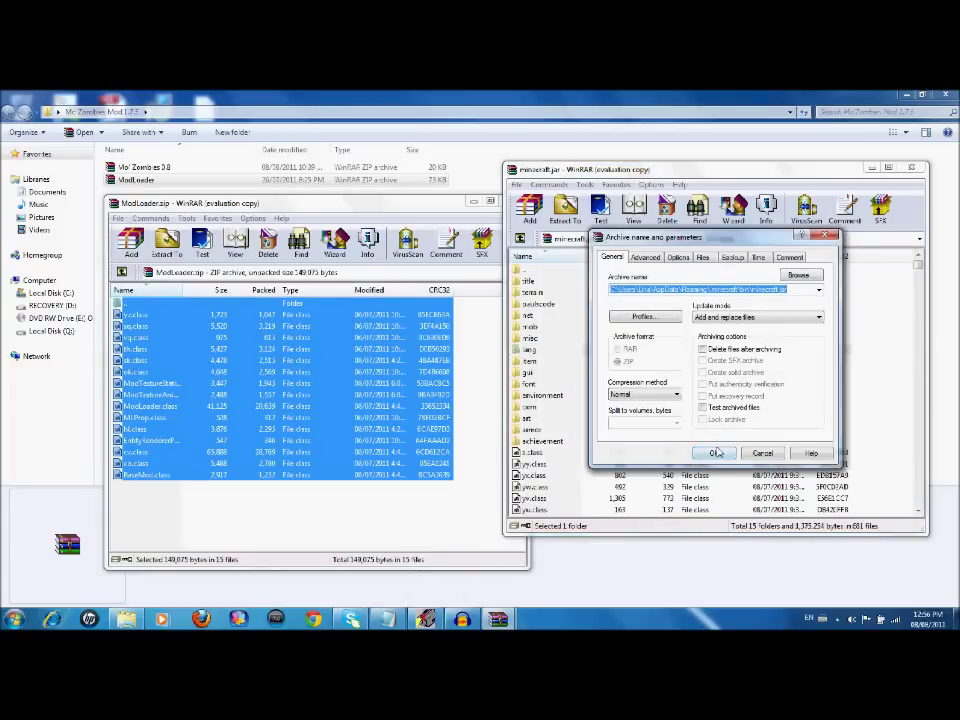
{"action": "left_click", "coordinate": [714, 453]}
{"action": "left_click", "coordinate": [497, 204]}
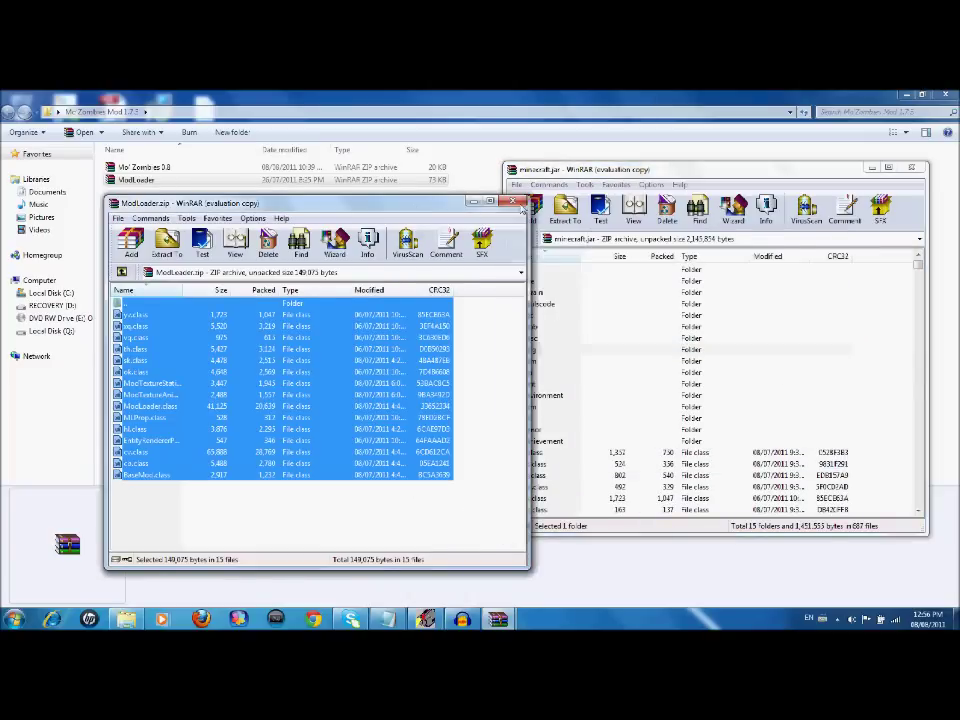
{"action": "left_click", "coordinate": [514, 203]}
Copy all files from the Mo' Zombies 0.8 archive into minecraft.jar with the add and replace update mode, dismissing the licence notice.
{"action": "double_click", "coordinate": [223, 168]}
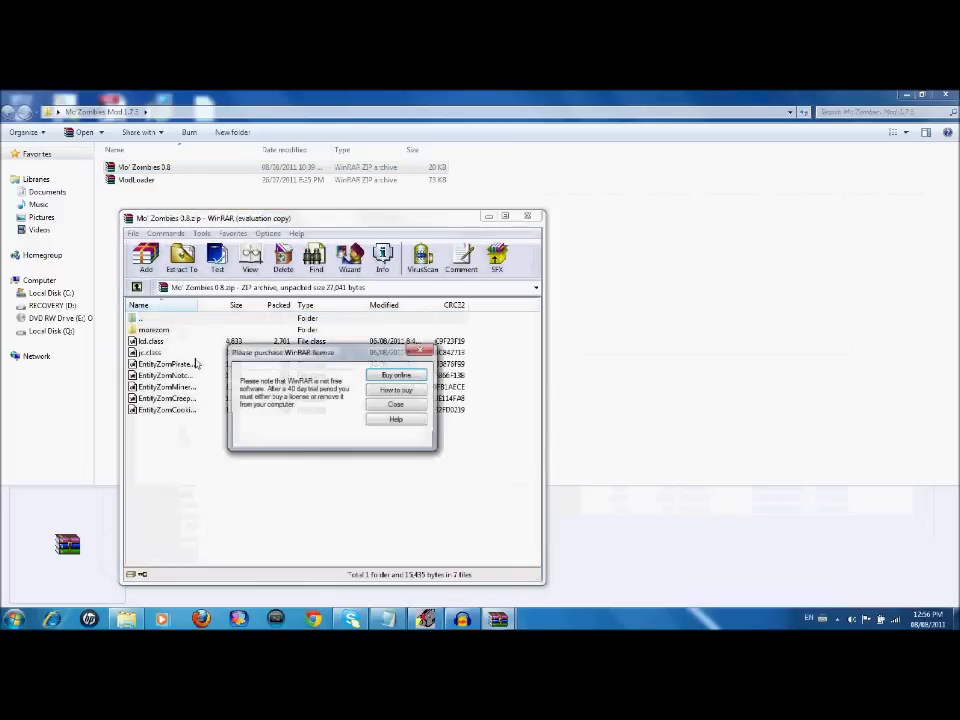
{"action": "left_click", "coordinate": [396, 404]}
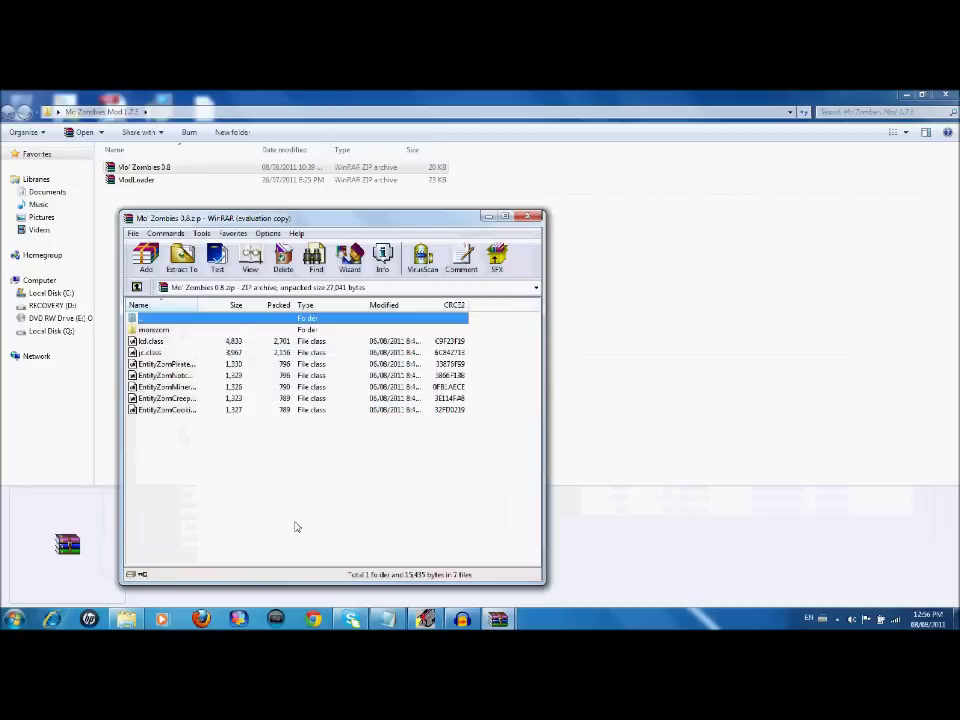
{"action": "key", "text": "ctrl+a"}
{"action": "left_click_drag", "start_coordinate": [279, 398], "coordinate": [512, 333]}
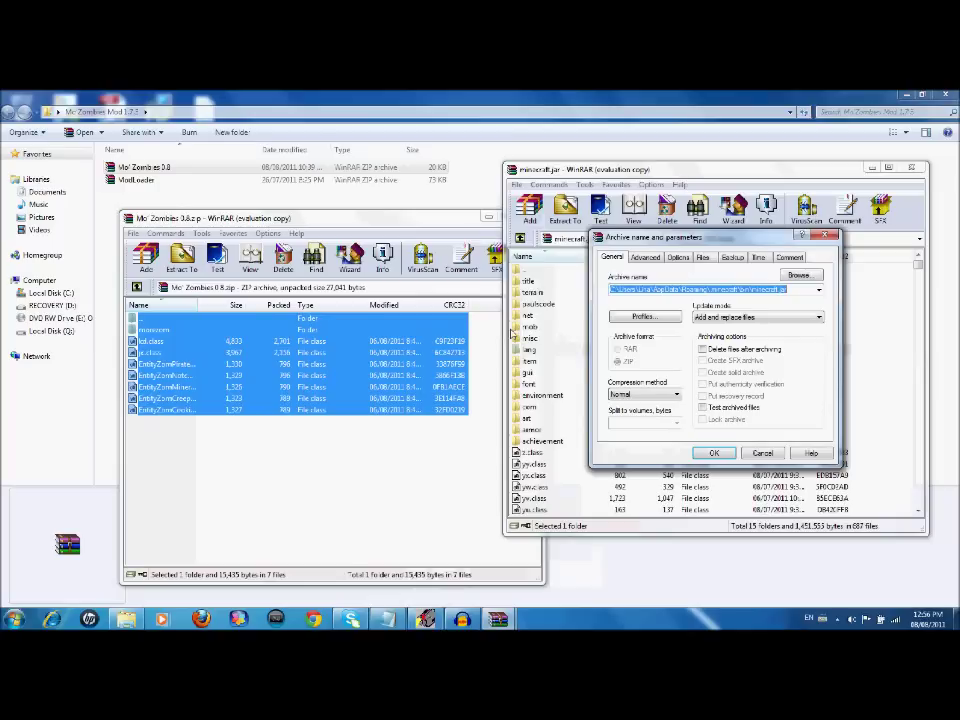
{"action": "left_click", "coordinate": [713, 453]}
Close the Mo' Zombies 0.8 archive, minecraft.jar and the Mo'Zombies Mod 1.7.3 folder.
{"action": "left_click", "coordinate": [430, 222]}
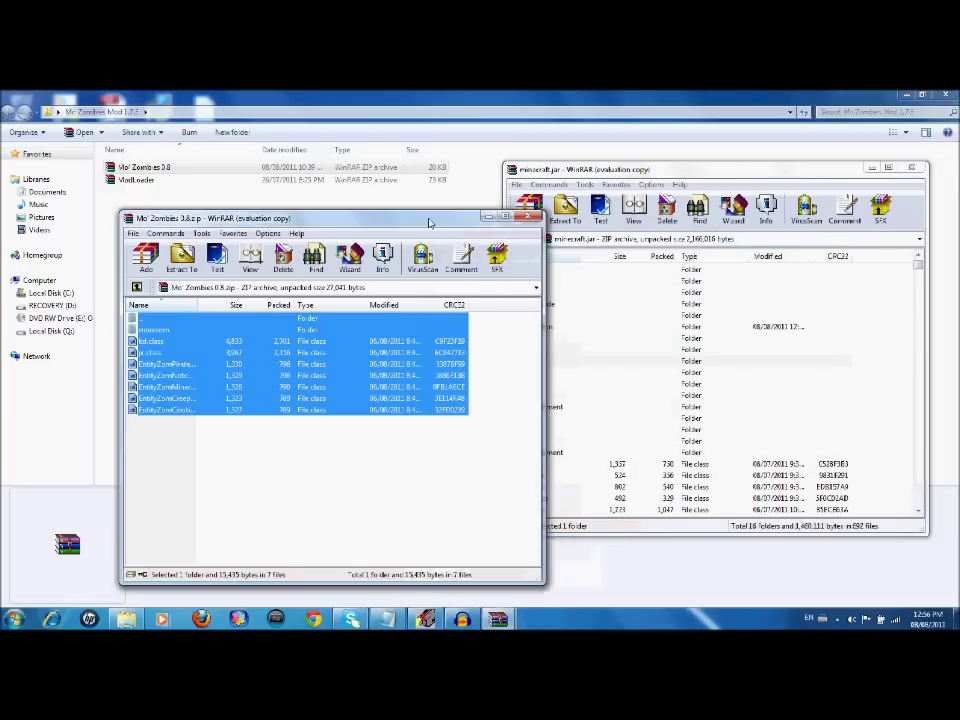
{"action": "left_click", "coordinate": [527, 217]}
{"action": "left_click", "coordinate": [913, 168]}
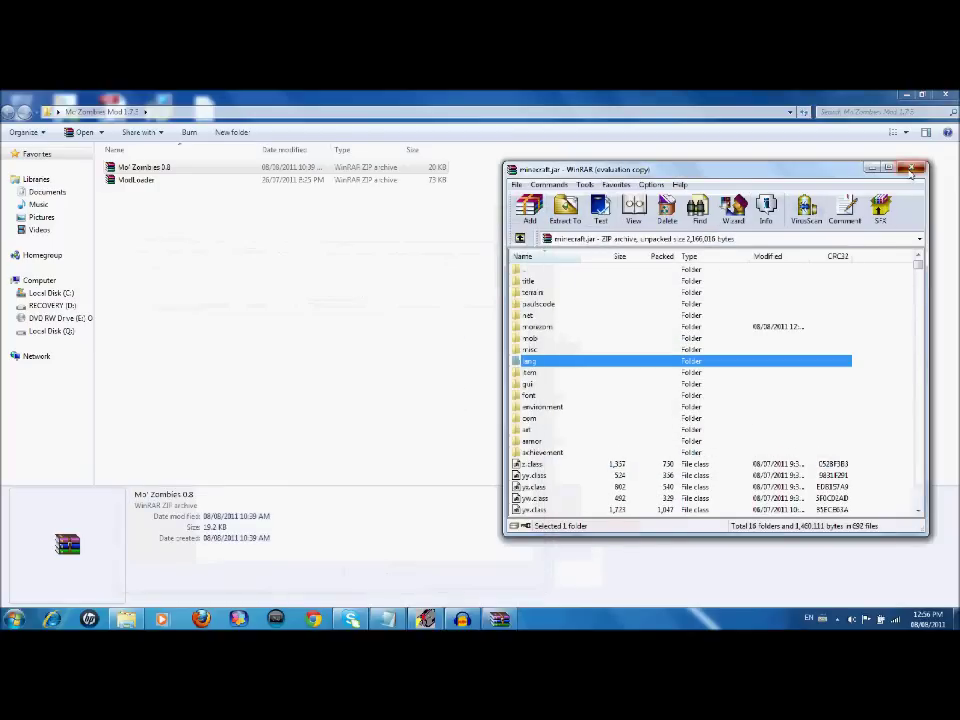
{"action": "key", "text": "alt+F4"}
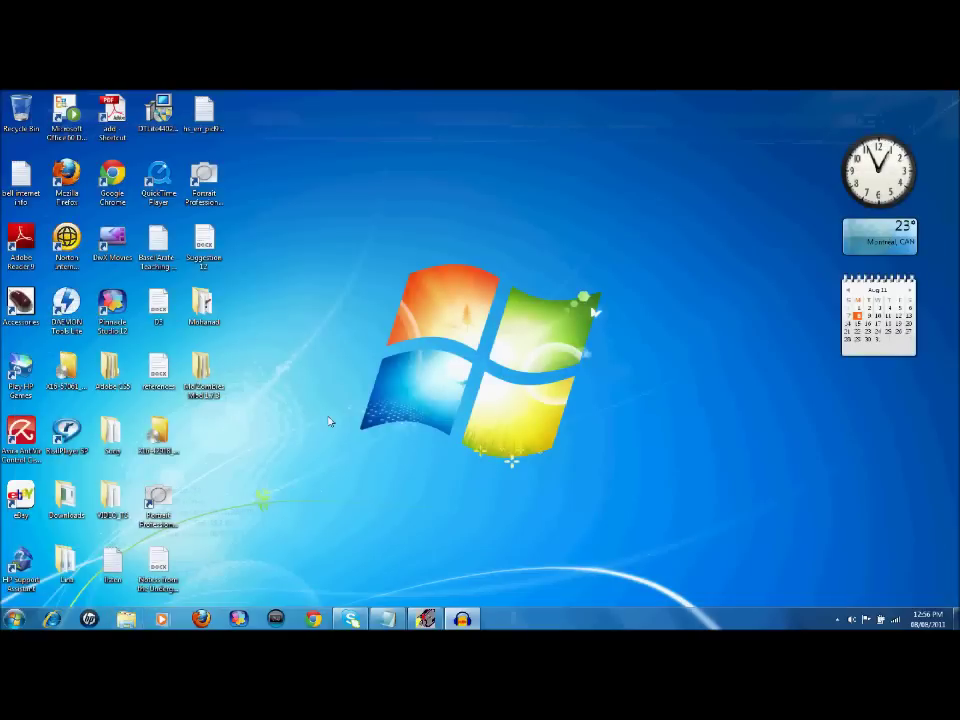
{"action": "double_click", "coordinate": [203, 305]}
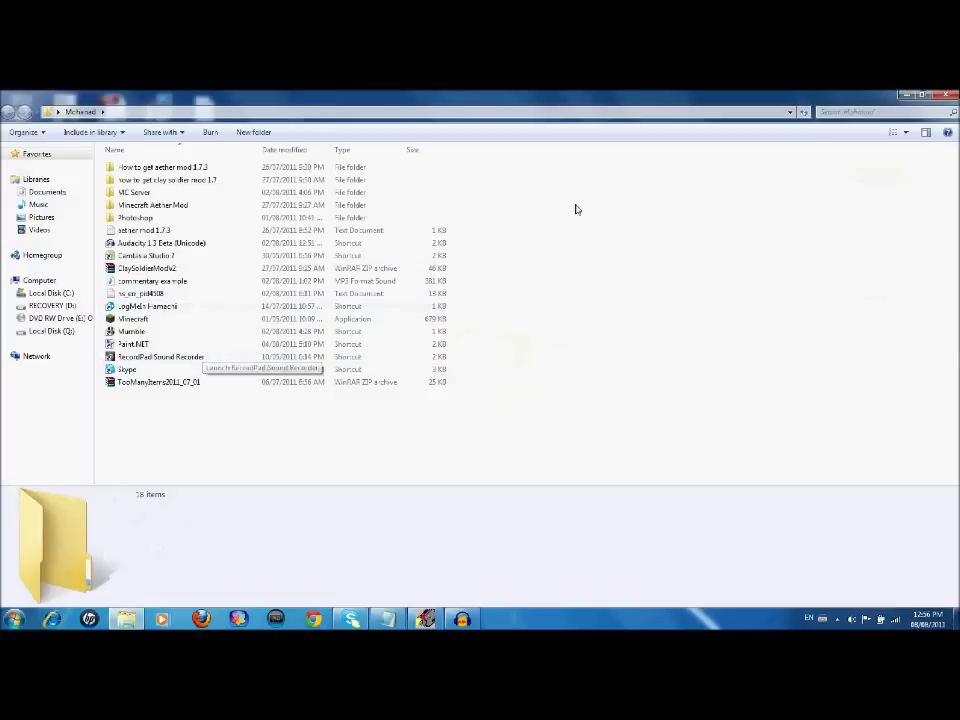
{"action": "key", "text": "alt+F4"}
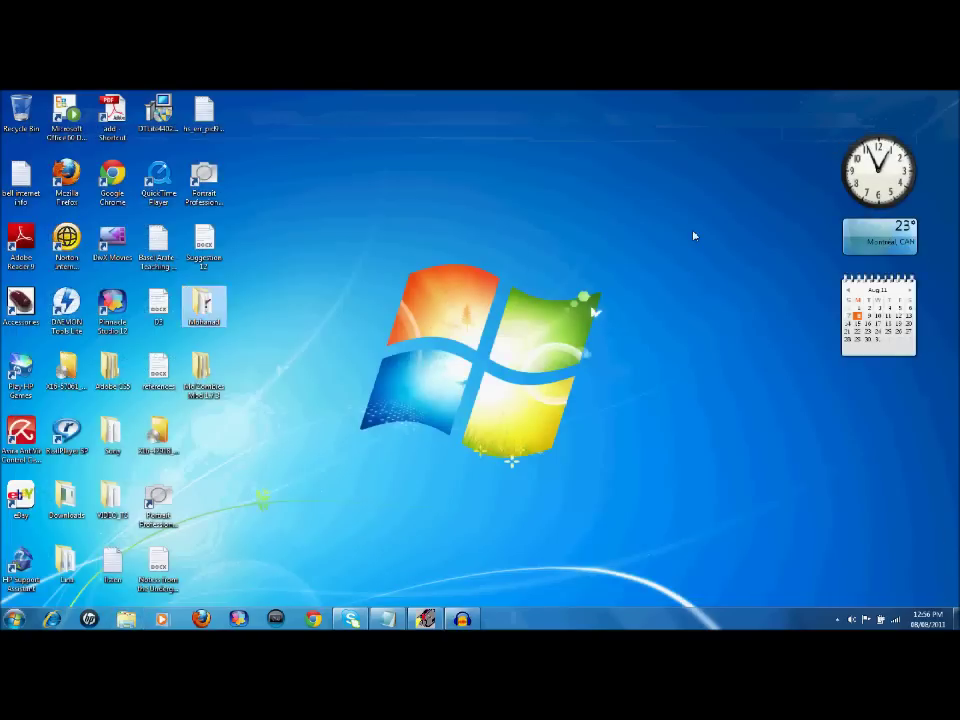
{"action": "left_click_drag", "start_coordinate": [692, 236], "coordinate": [296, 506]}
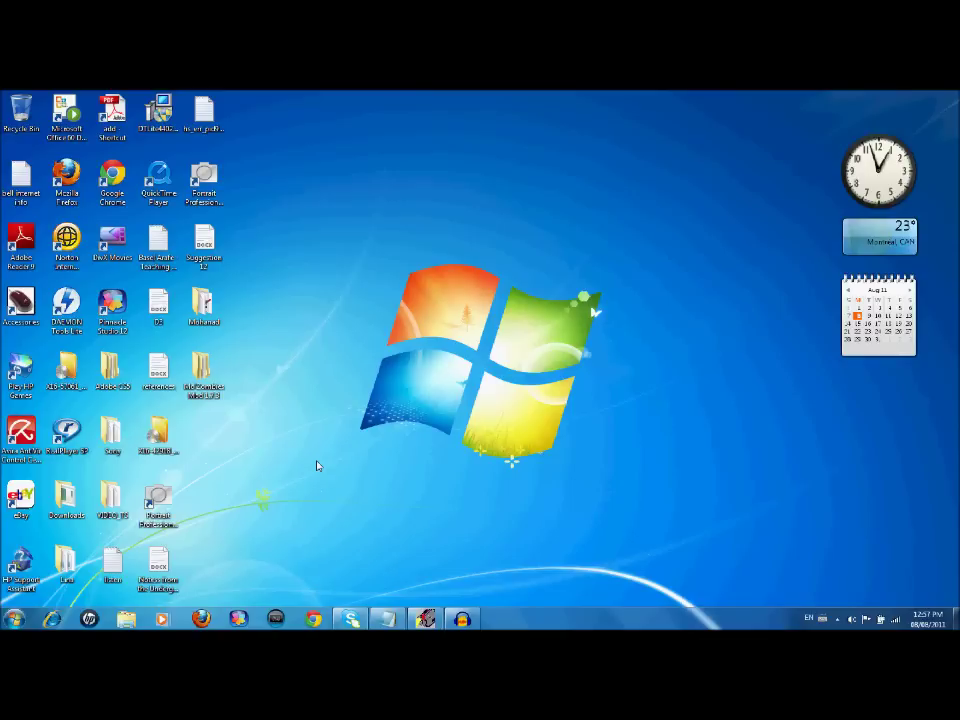
{"action": "left_click_drag", "start_coordinate": [317, 466], "coordinate": [636, 225]}
{"action": "left_click_drag", "start_coordinate": [638, 224], "coordinate": [142, 565]}
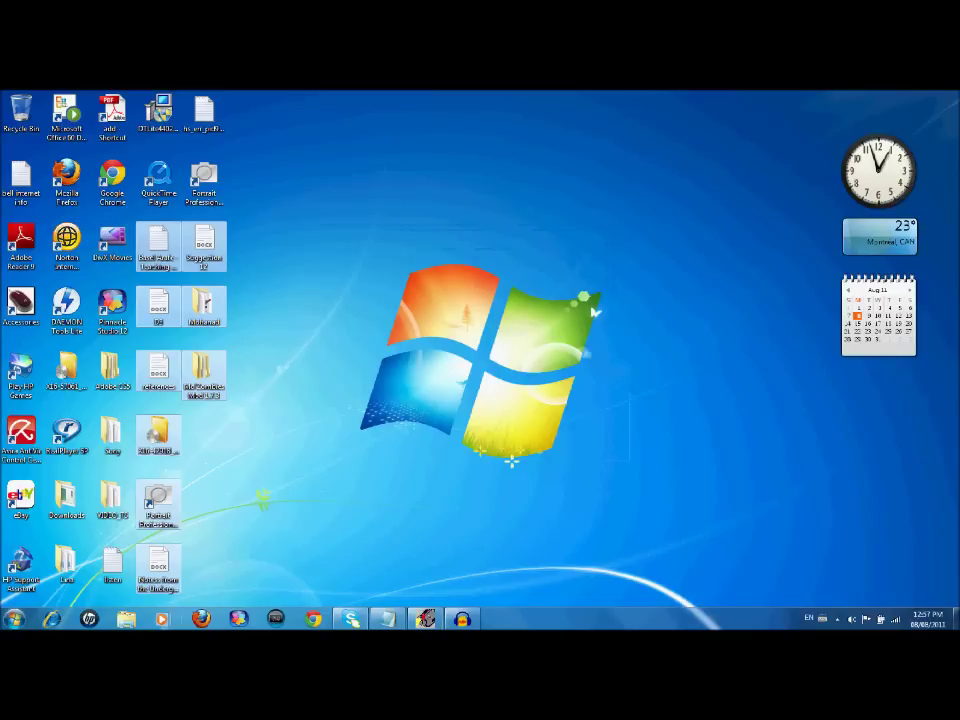
{"action": "left_click", "coordinate": [386, 497]}
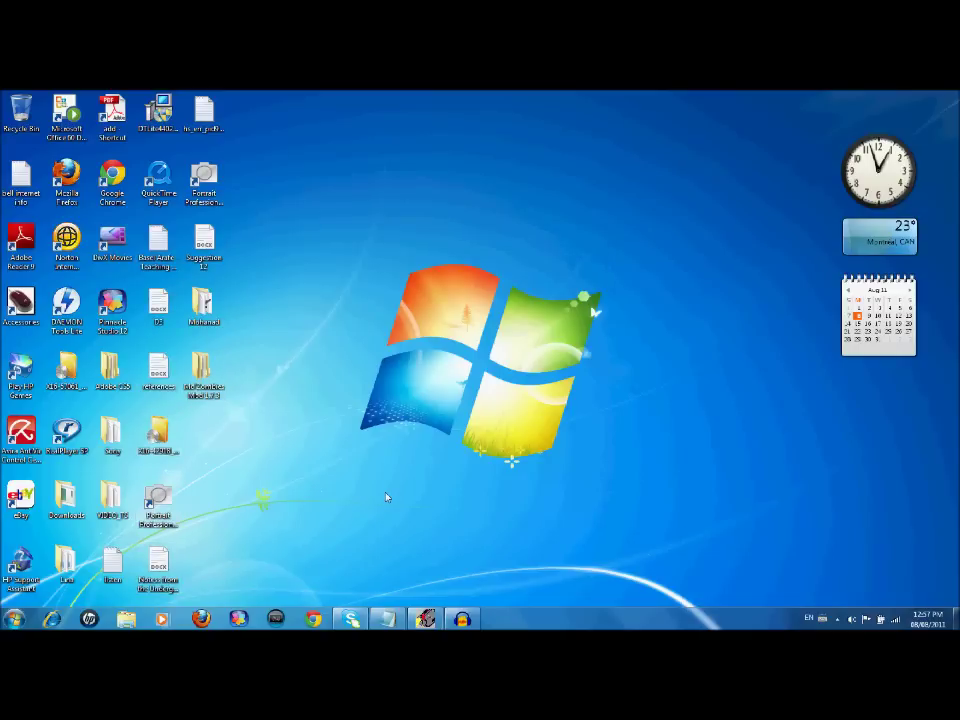